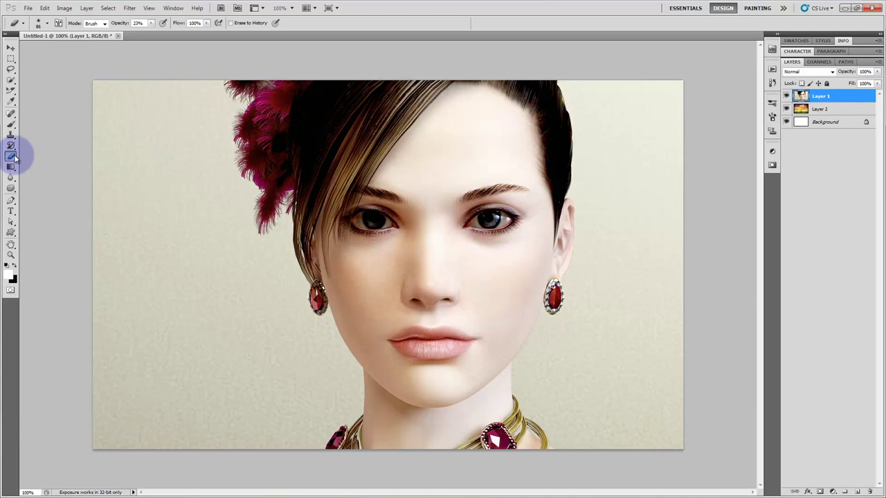
- Erase Layer 1's plain backdrop closely around the woman's hair, face and neck with the Eraser at 100% opacity
{"action": "left_click", "coordinate": [12, 158]}
{"action": "left_click", "coordinate": [49, 154]}
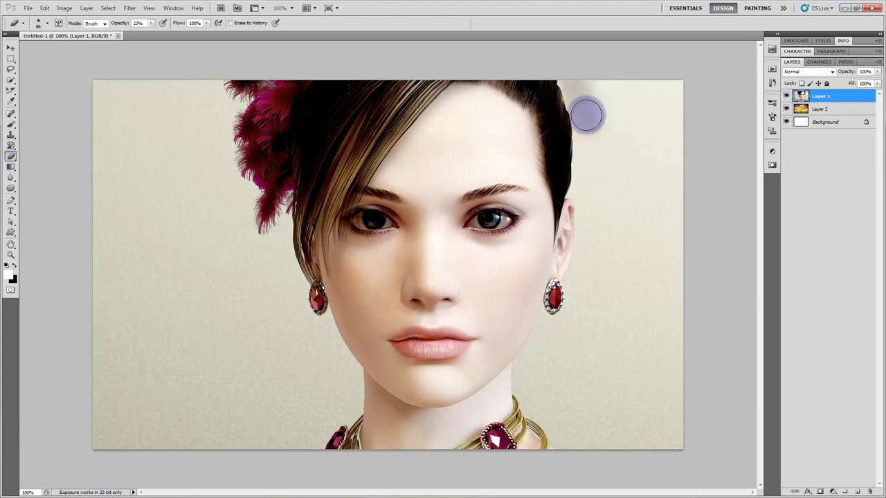
{"action": "right_click", "coordinate": [586, 110]}
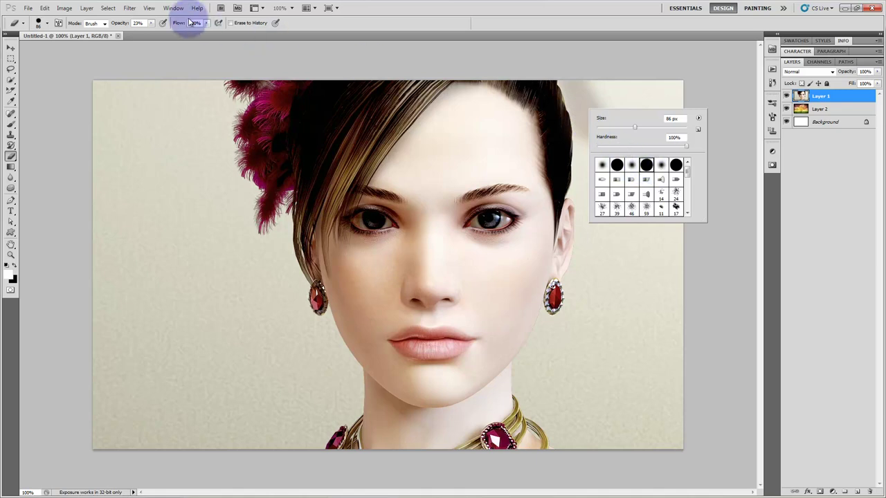
{"action": "left_click", "coordinate": [139, 23]}
{"action": "type", "text": "100"}
{"action": "key", "text": "Return"}
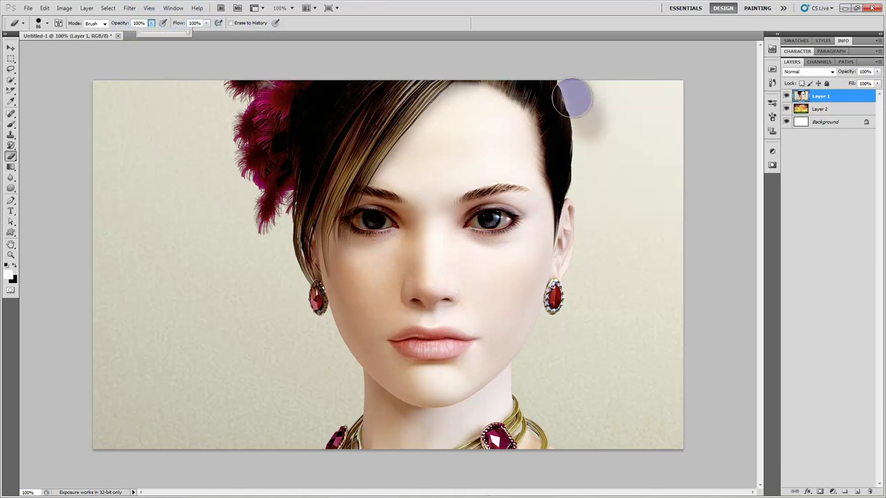
{"action": "left_click_drag", "start_coordinate": [575, 95], "coordinate": [586, 113]}
{"action": "left_click_drag", "start_coordinate": [575, 78], "coordinate": [585, 190]}
{"action": "mouse_move", "coordinate": [593, 220]}
{"action": "left_mouse_down"}
{"action": "mouse_move", "coordinate": [581, 289]}
{"action": "mouse_move", "coordinate": [560, 304]}
{"action": "mouse_move", "coordinate": [529, 369]}
{"action": "mouse_move", "coordinate": [530, 388]}
{"action": "mouse_move", "coordinate": [567, 434]}
{"action": "left_mouse_up"}
{"action": "mouse_move", "coordinate": [311, 451]}
{"action": "left_mouse_down"}
{"action": "mouse_move", "coordinate": [316, 421]}
{"action": "mouse_move", "coordinate": [346, 378]}
{"action": "mouse_move", "coordinate": [312, 322]}
{"action": "mouse_move", "coordinate": [275, 305]}
{"action": "mouse_move", "coordinate": [263, 211]}
{"action": "mouse_move", "coordinate": [222, 158]}
{"action": "mouse_move", "coordinate": [222, 76]}
{"action": "mouse_move", "coordinate": [233, 177]}
{"action": "left_mouse_up"}
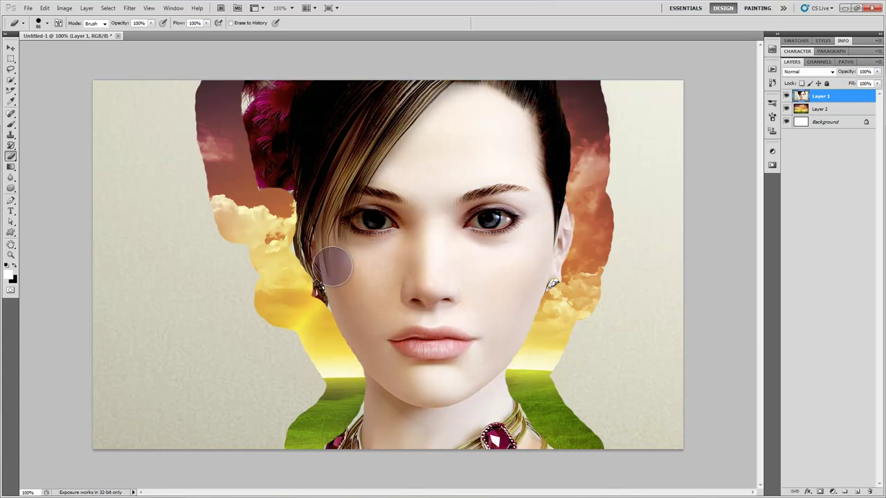
- Partially erase the edges of the hair, face and neck on Layer 1 with the Eraser at 37% opacity
{"action": "left_click", "coordinate": [11, 156]}
{"action": "left_click", "coordinate": [43, 155]}
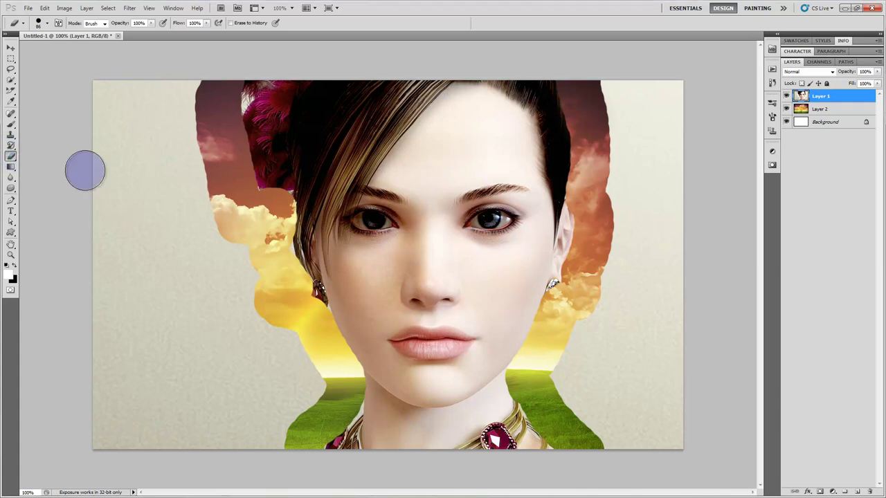
{"action": "left_click", "coordinate": [151, 25]}
{"action": "left_click", "coordinate": [12, 156]}
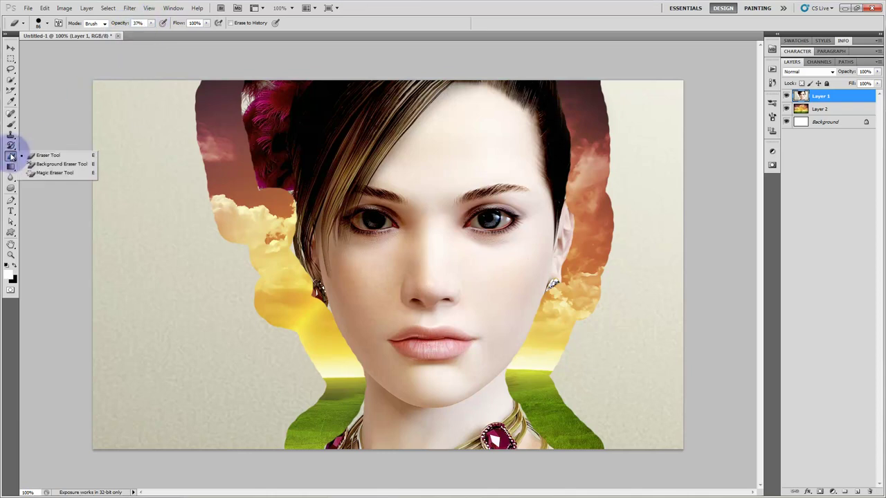
{"action": "left_click", "coordinate": [29, 157]}
{"action": "mouse_move", "coordinate": [317, 336]}
{"action": "left_mouse_down"}
{"action": "mouse_move", "coordinate": [284, 186]}
{"action": "mouse_move", "coordinate": [285, 236]}
{"action": "mouse_move", "coordinate": [235, 108]}
{"action": "mouse_move", "coordinate": [237, 90]}
{"action": "mouse_move", "coordinate": [250, 182]}
{"action": "mouse_move", "coordinate": [262, 110]}
{"action": "mouse_move", "coordinate": [275, 184]}
{"action": "left_mouse_up"}
{"action": "mouse_move", "coordinate": [595, 128]}
{"action": "left_mouse_down"}
{"action": "mouse_move", "coordinate": [577, 91]}
{"action": "mouse_move", "coordinate": [587, 198]}
{"action": "mouse_move", "coordinate": [573, 280]}
{"action": "mouse_move", "coordinate": [577, 216]}
{"action": "mouse_move", "coordinate": [563, 232]}
{"action": "mouse_move", "coordinate": [533, 345]}
{"action": "mouse_move", "coordinate": [554, 291]}
{"action": "mouse_move", "coordinate": [500, 375]}
{"action": "mouse_move", "coordinate": [547, 335]}
{"action": "mouse_move", "coordinate": [528, 430]}
{"action": "mouse_move", "coordinate": [380, 392]}
{"action": "mouse_move", "coordinate": [375, 362]}
{"action": "mouse_move", "coordinate": [390, 375]}
{"action": "mouse_move", "coordinate": [354, 392]}
{"action": "mouse_move", "coordinate": [375, 417]}
{"action": "mouse_move", "coordinate": [307, 460]}
{"action": "mouse_move", "coordinate": [397, 416]}
{"action": "left_mouse_up"}
{"action": "right_click", "coordinate": [545, 266]}
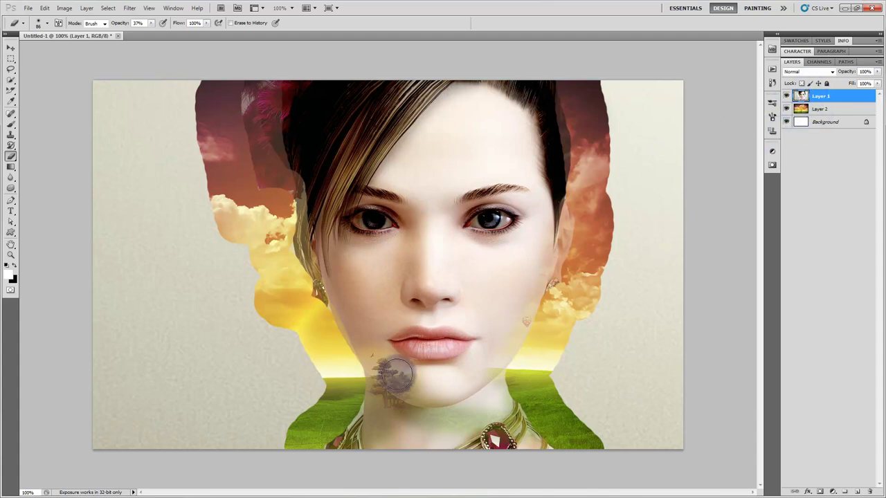
{"action": "mouse_move", "coordinate": [397, 374]}
{"action": "left_mouse_down"}
{"action": "mouse_move", "coordinate": [395, 402]}
{"action": "mouse_move", "coordinate": [388, 356]}
{"action": "mouse_move", "coordinate": [392, 398]}
{"action": "left_mouse_up"}
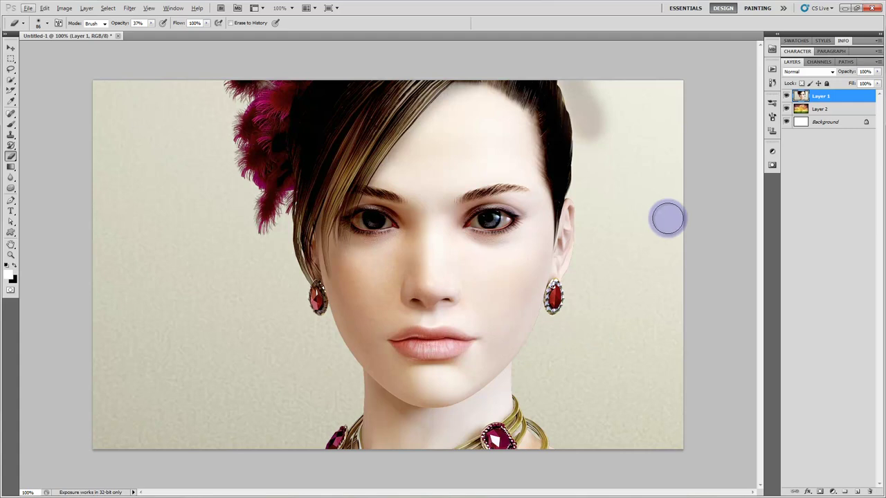
- Add a layer mask that reveals all to Layer 1
{"action": "left_click", "coordinate": [820, 106]}
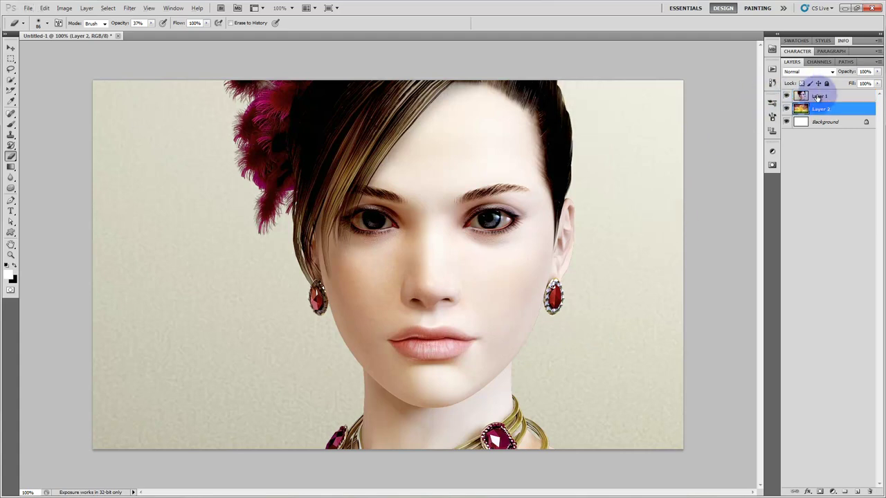
{"action": "left_click", "coordinate": [87, 7]}
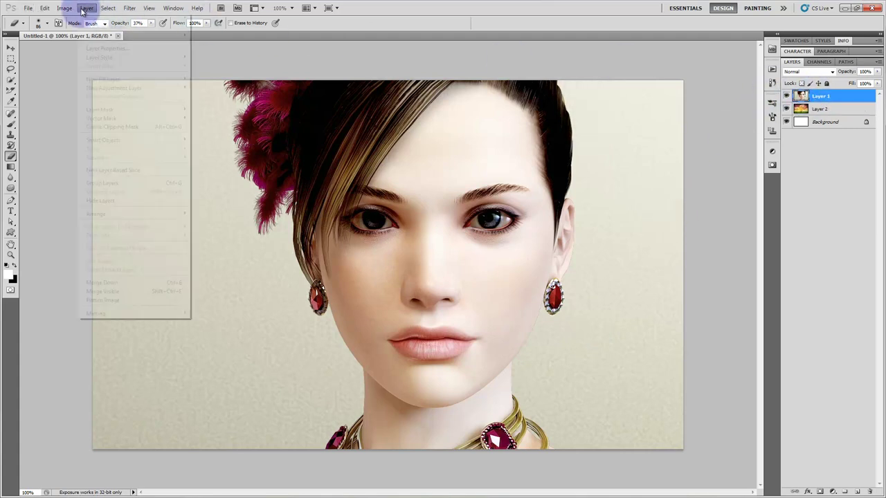
{"action": "mouse_move", "coordinate": [114, 109]}
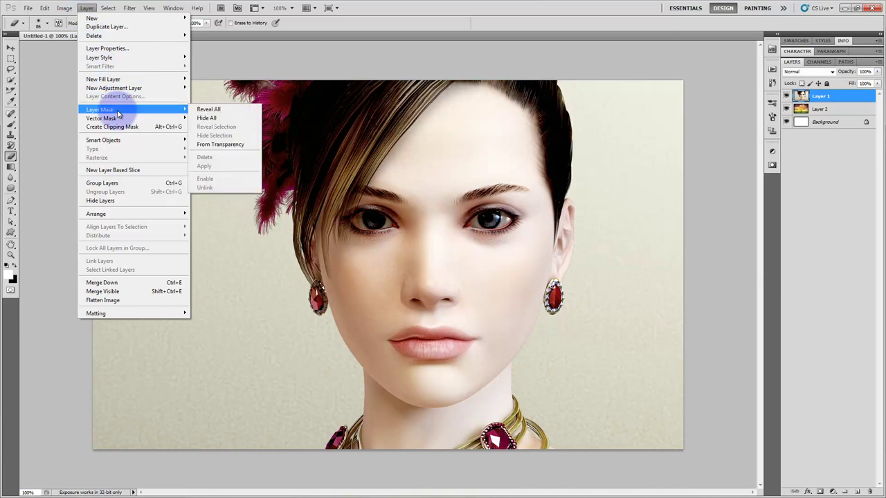
{"action": "left_click", "coordinate": [213, 110]}
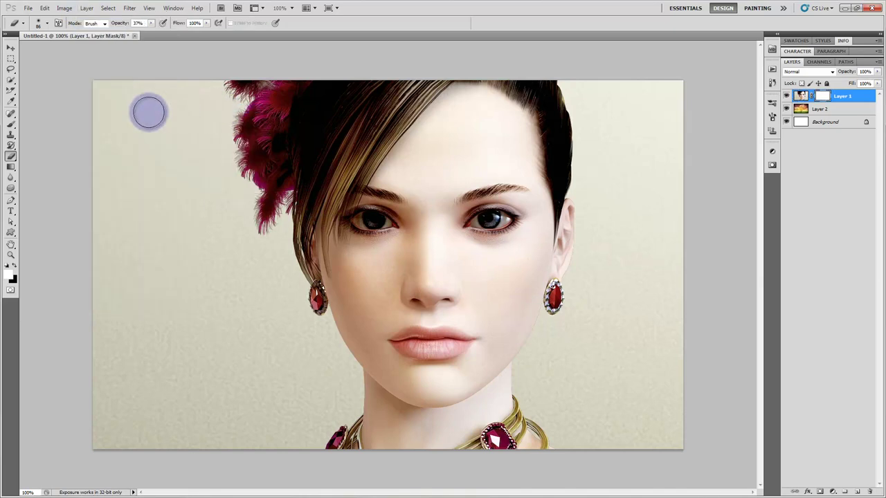
- Hide the plain backdrop around the woman by painting black on Layer 1's mask with a soft brush, enlarging it to 194 px
{"action": "left_click", "coordinate": [13, 124]}
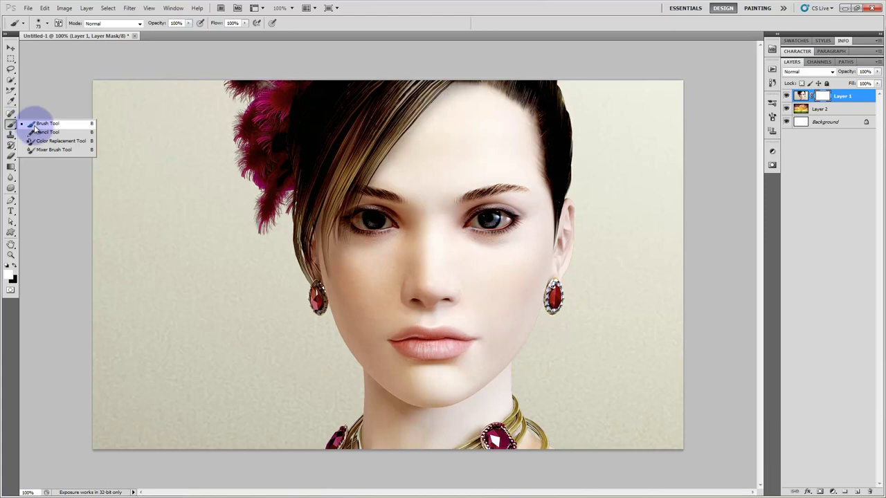
{"action": "left_click", "coordinate": [34, 125]}
{"action": "right_click", "coordinate": [464, 174]}
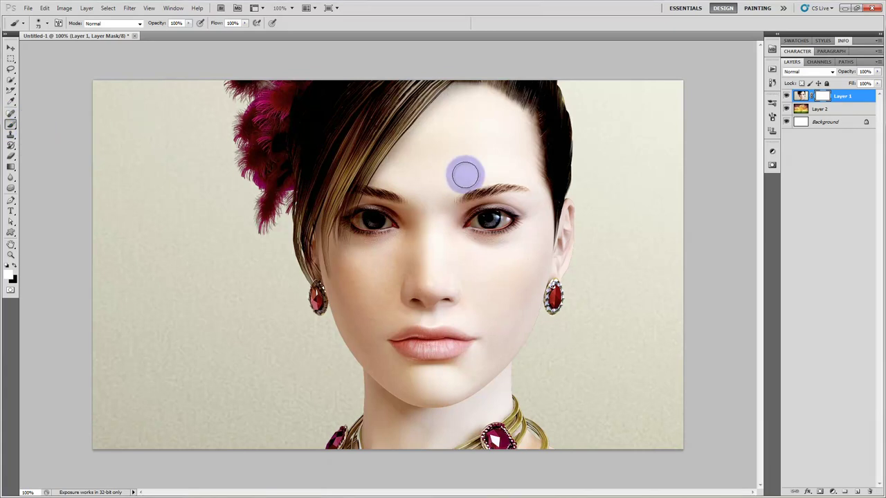
{"action": "left_click", "coordinate": [456, 231]}
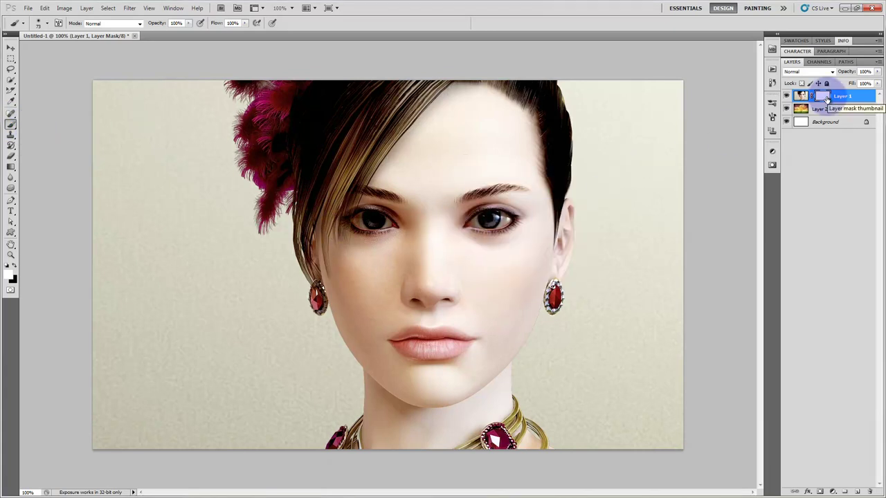
{"action": "left_click", "coordinate": [827, 99]}
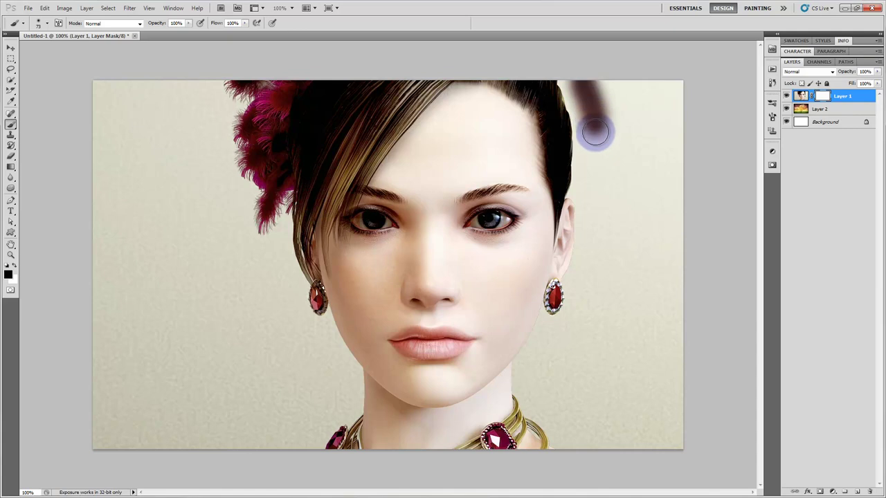
{"action": "mouse_move", "coordinate": [593, 178]}
{"action": "left_mouse_down"}
{"action": "mouse_move", "coordinate": [560, 79]}
{"action": "mouse_move", "coordinate": [581, 192]}
{"action": "mouse_move", "coordinate": [585, 174]}
{"action": "mouse_move", "coordinate": [586, 256]}
{"action": "mouse_move", "coordinate": [577, 292]}
{"action": "mouse_move", "coordinate": [519, 369]}
{"action": "mouse_move", "coordinate": [562, 443]}
{"action": "mouse_move", "coordinate": [553, 366]}
{"action": "mouse_move", "coordinate": [596, 467]}
{"action": "left_mouse_up"}
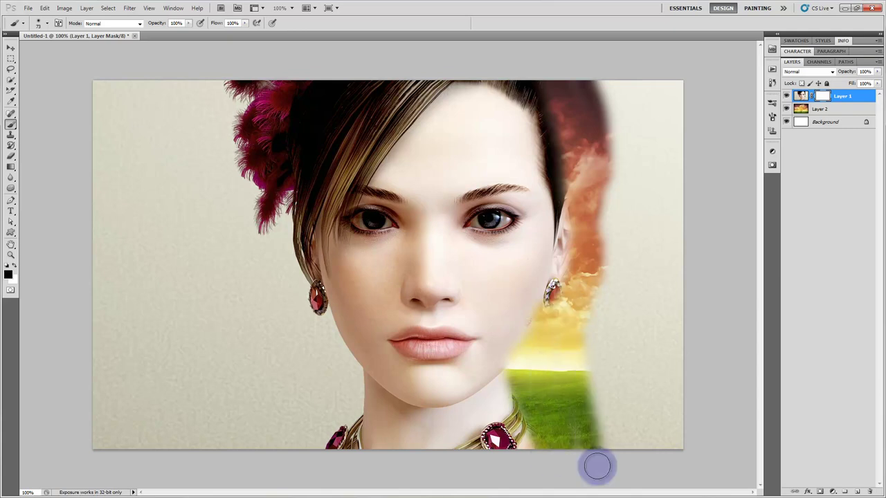
{"action": "mouse_move", "coordinate": [326, 438]}
{"action": "left_mouse_down"}
{"action": "mouse_move", "coordinate": [366, 410]}
{"action": "mouse_move", "coordinate": [351, 367]}
{"action": "mouse_move", "coordinate": [290, 289]}
{"action": "mouse_move", "coordinate": [281, 210]}
{"action": "mouse_move", "coordinate": [273, 235]}
{"action": "mouse_move", "coordinate": [242, 197]}
{"action": "mouse_move", "coordinate": [228, 136]}
{"action": "mouse_move", "coordinate": [233, 100]}
{"action": "mouse_move", "coordinate": [213, 88]}
{"action": "mouse_move", "coordinate": [219, 158]}
{"action": "mouse_move", "coordinate": [247, 249]}
{"action": "mouse_move", "coordinate": [321, 392]}
{"action": "mouse_move", "coordinate": [268, 253]}
{"action": "mouse_move", "coordinate": [339, 375]}
{"action": "left_mouse_up"}
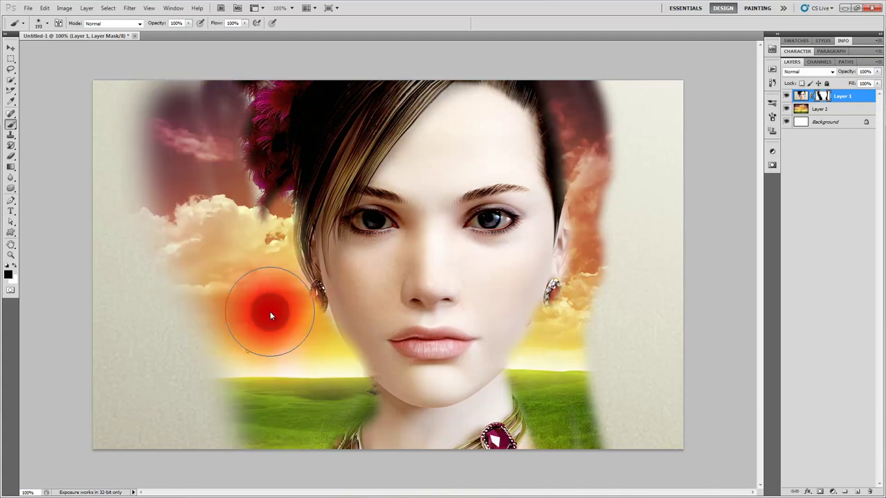
{"action": "mouse_move", "coordinate": [270, 312]}
{"action": "left_mouse_down"}
{"action": "mouse_move", "coordinate": [229, 313]}
{"action": "mouse_move", "coordinate": [282, 309]}
{"action": "mouse_move", "coordinate": [231, 320]}
{"action": "mouse_move", "coordinate": [229, 449]}
{"action": "mouse_move", "coordinate": [192, 43]}
{"action": "mouse_move", "coordinate": [169, 79]}
{"action": "mouse_move", "coordinate": [122, 63]}
{"action": "mouse_move", "coordinate": [148, 479]}
{"action": "mouse_move", "coordinate": [632, 381]}
{"action": "mouse_move", "coordinate": [688, 478]}
{"action": "mouse_move", "coordinate": [643, 134]}
{"action": "mouse_move", "coordinate": [613, 65]}
{"action": "mouse_move", "coordinate": [648, 99]}
{"action": "mouse_move", "coordinate": [678, 235]}
{"action": "left_mouse_up"}
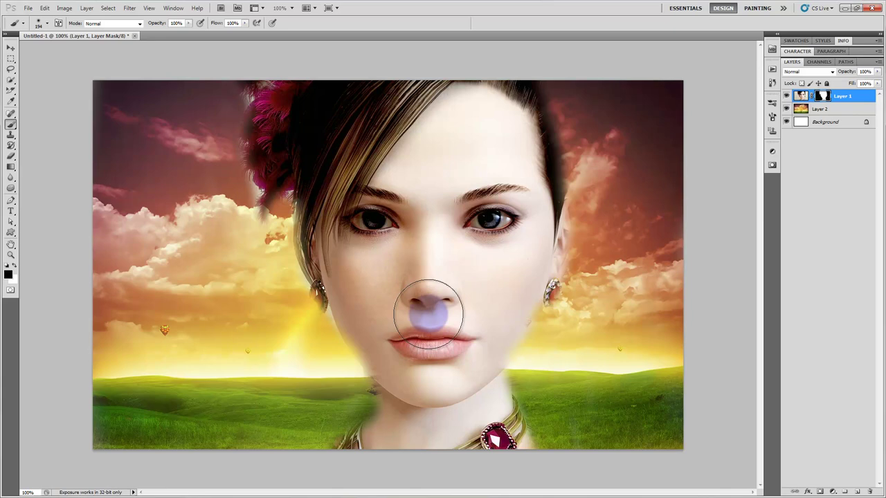
- Restore the hair edge, ear and earring beside the sunset sky by painting white on the mask with a 58 px brush
{"action": "left_click_drag", "start_coordinate": [439, 191], "coordinate": [407, 195]}
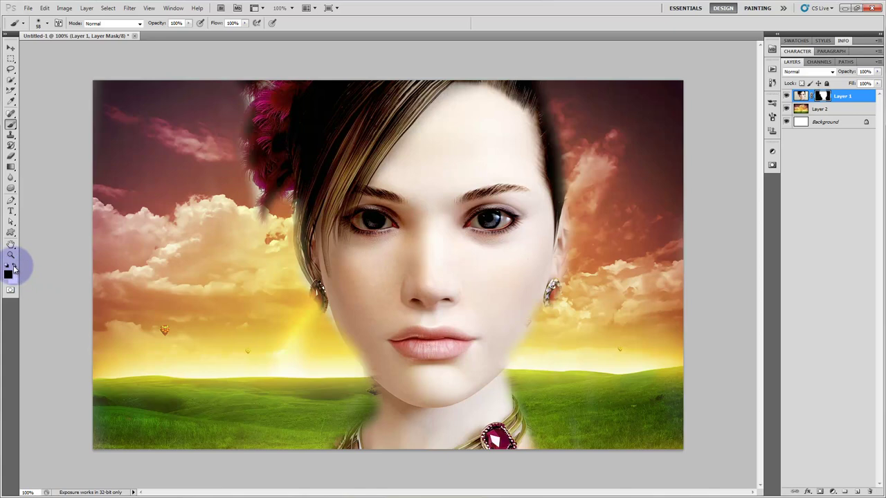
{"action": "left_click", "coordinate": [818, 104]}
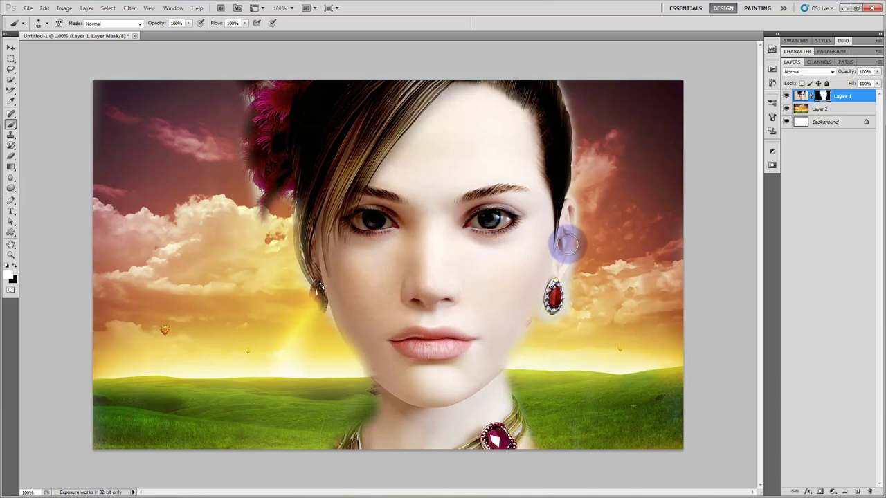
- Hide the leftover backdrop halo around the fully visible earring by painting black on the mask with an 11 px brush
{"action": "key", "text": "z"}
{"action": "left_click_drag", "start_coordinate": [600, 107], "coordinate": [354, 204]}
{"action": "key", "text": "b"}
{"action": "key", "text": "x"}
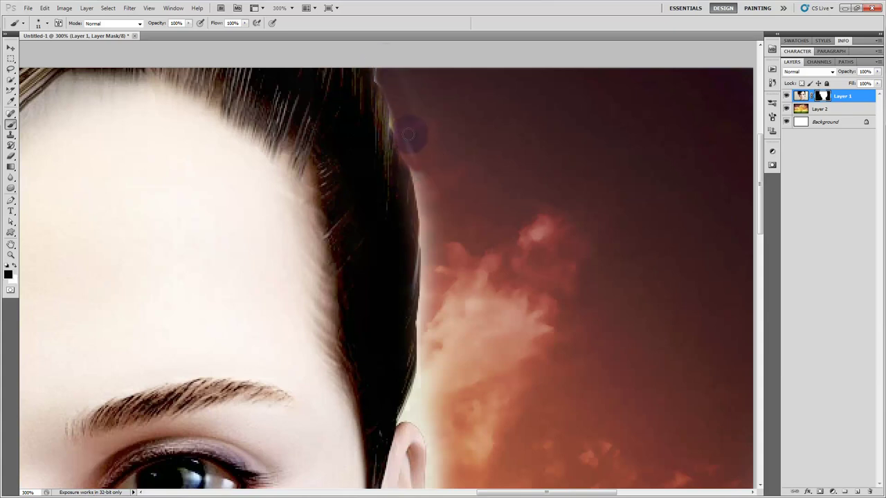
{"action": "scroll", "coordinate": [444, 249], "scroll_direction": "down", "scroll_amount": 10}
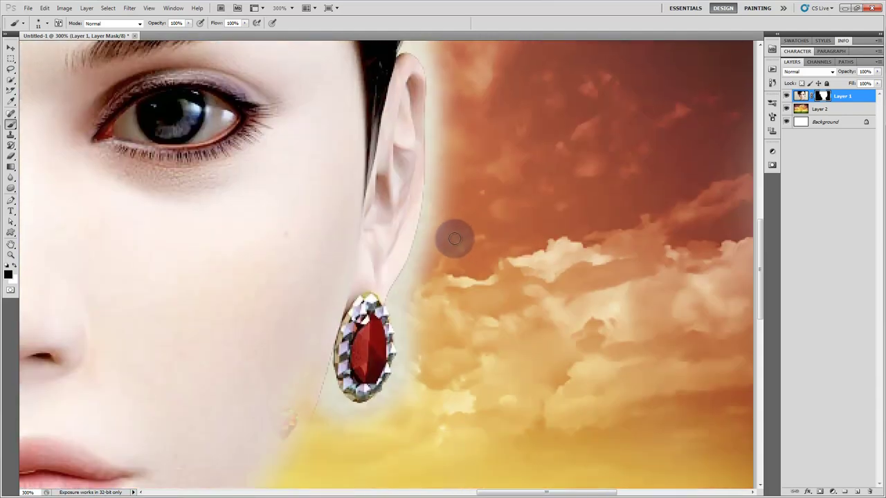
{"action": "scroll", "coordinate": [454, 238], "scroll_direction": "down", "scroll_amount": 1}
{"action": "left_click_drag", "start_coordinate": [327, 349], "coordinate": [330, 340]}
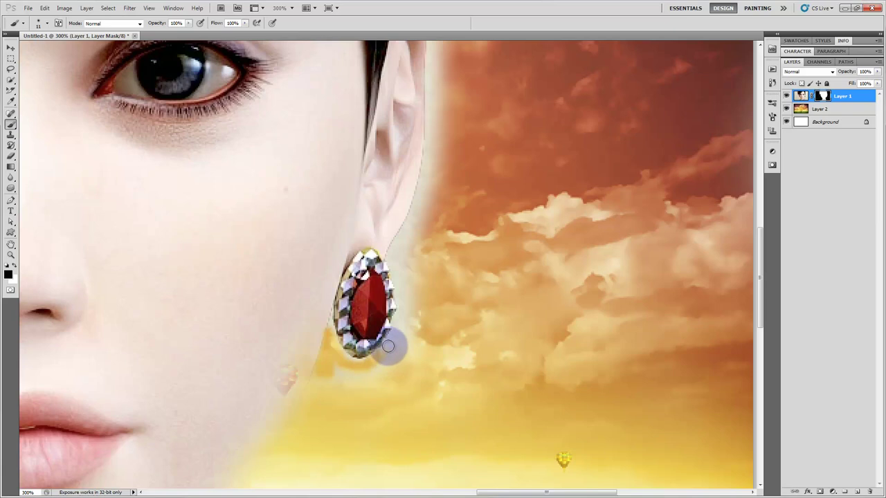
{"action": "mouse_move", "coordinate": [419, 234]}
{"action": "left_mouse_down"}
{"action": "mouse_move", "coordinate": [410, 306]}
{"action": "mouse_move", "coordinate": [404, 264]}
{"action": "mouse_move", "coordinate": [406, 256]}
{"action": "mouse_move", "coordinate": [417, 331]}
{"action": "mouse_move", "coordinate": [383, 376]}
{"action": "mouse_move", "coordinate": [336, 365]}
{"action": "mouse_move", "coordinate": [407, 315]}
{"action": "left_mouse_up"}
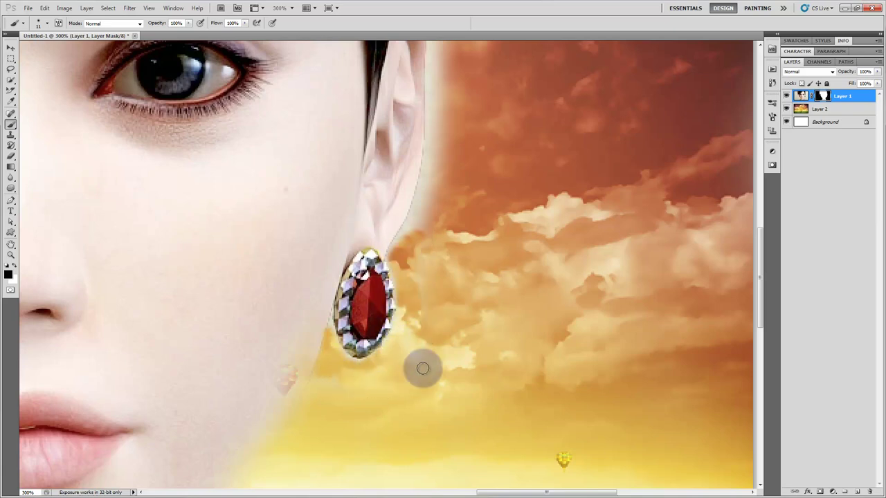
- Restore the cheek edge below the earring with white and trim the backdrop beside it with black, using a 41 px brush
{"action": "scroll", "coordinate": [419, 366], "scroll_direction": "down", "scroll_amount": 3}
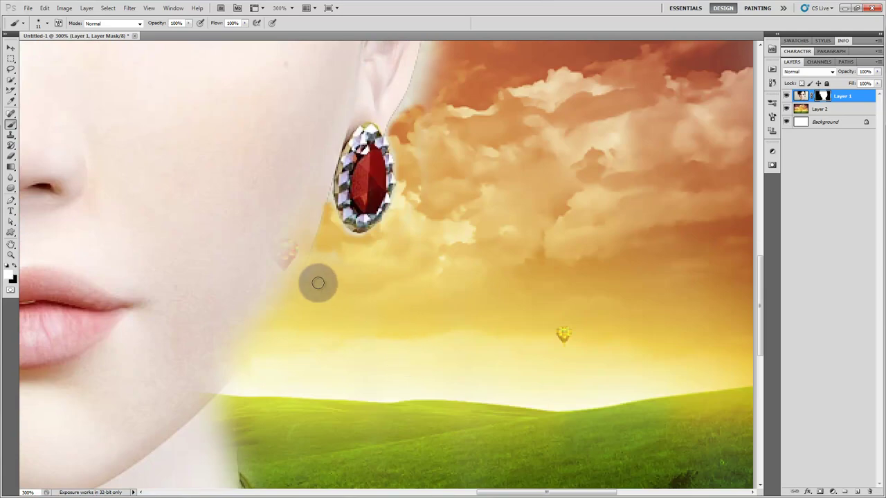
{"action": "right_click", "coordinate": [294, 251], "text": "alt"}
{"action": "mouse_move", "coordinate": [292, 228]}
{"action": "left_mouse_down"}
{"action": "mouse_move", "coordinate": [257, 302]}
{"action": "mouse_move", "coordinate": [327, 265]}
{"action": "mouse_move", "coordinate": [311, 313]}
{"action": "mouse_move", "coordinate": [328, 252]}
{"action": "mouse_move", "coordinate": [307, 297]}
{"action": "mouse_move", "coordinate": [326, 260]}
{"action": "mouse_move", "coordinate": [326, 305]}
{"action": "mouse_move", "coordinate": [285, 305]}
{"action": "left_mouse_up"}
{"action": "key", "text": "x"}
{"action": "mouse_move", "coordinate": [336, 295]}
{"action": "left_mouse_down"}
{"action": "mouse_move", "coordinate": [296, 367]}
{"action": "mouse_move", "coordinate": [334, 262]}
{"action": "mouse_move", "coordinate": [283, 354]}
{"action": "mouse_move", "coordinate": [337, 285]}
{"action": "mouse_move", "coordinate": [331, 342]}
{"action": "left_mouse_up"}
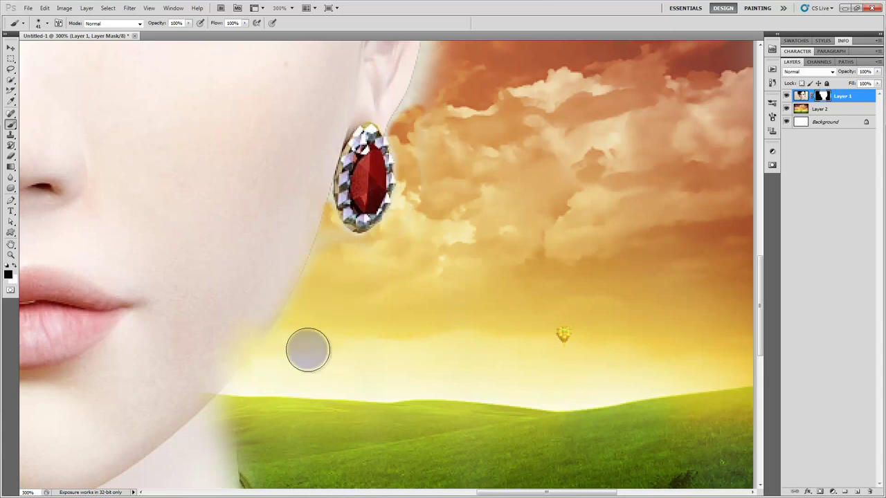
- Refine the mask along the lower jaw and neck edge, restoring missing skin with white and hiding leftover backdrop with black
{"action": "scroll", "coordinate": [308, 351], "scroll_direction": "down", "scroll_amount": 4}
{"action": "key", "text": "space"}
{"action": "left_click_drag", "start_coordinate": [221, 325], "coordinate": [292, 326]}
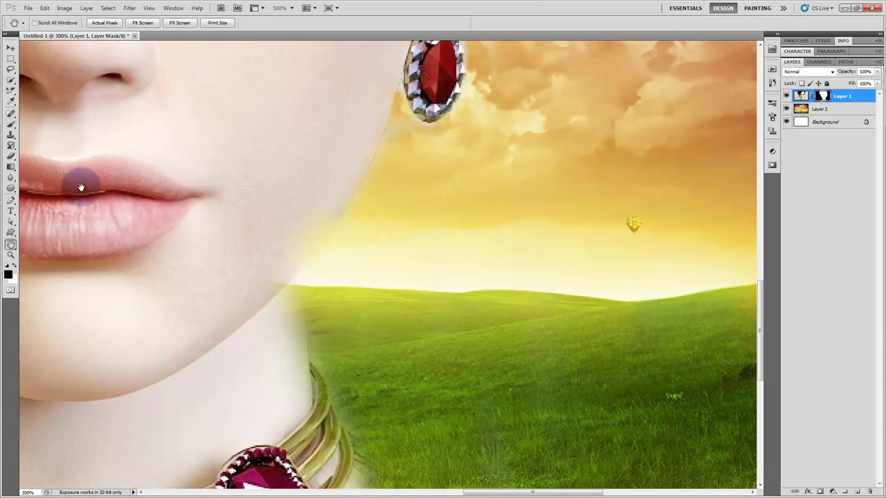
{"action": "left_click", "coordinate": [10, 123]}
{"action": "left_click_drag", "start_coordinate": [293, 279], "coordinate": [290, 399]}
{"action": "key", "text": "x"}
{"action": "mouse_move", "coordinate": [289, 320]}
{"action": "left_mouse_down"}
{"action": "mouse_move", "coordinate": [289, 397]}
{"action": "mouse_move", "coordinate": [269, 357]}
{"action": "mouse_move", "coordinate": [289, 247]}
{"action": "mouse_move", "coordinate": [306, 217]}
{"action": "mouse_move", "coordinate": [298, 267]}
{"action": "left_mouse_up"}
{"action": "key", "text": "x"}
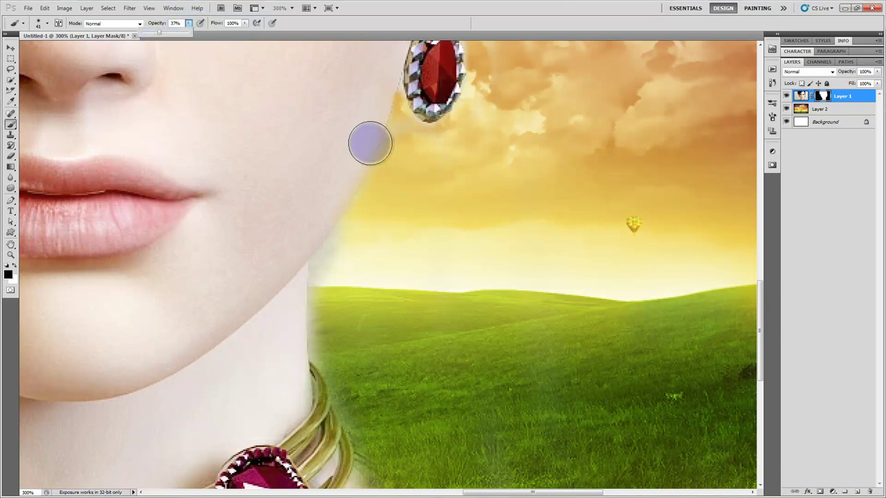
- Try painting black on the mask over the cheek with the brush at 37% opacity, and undo the strokes
{"action": "mouse_move", "coordinate": [252, 151]}
{"action": "left_mouse_down"}
{"action": "mouse_move", "coordinate": [362, 157]}
{"action": "mouse_move", "coordinate": [342, 176]}
{"action": "mouse_move", "coordinate": [253, 186]}
{"action": "mouse_move", "coordinate": [342, 198]}
{"action": "mouse_move", "coordinate": [252, 267]}
{"action": "mouse_move", "coordinate": [152, 198]}
{"action": "mouse_move", "coordinate": [196, 214]}
{"action": "mouse_move", "coordinate": [68, 284]}
{"action": "mouse_move", "coordinate": [273, 297]}
{"action": "mouse_move", "coordinate": [225, 176]}
{"action": "left_mouse_up"}
{"action": "key", "text": "ctrl+z"}
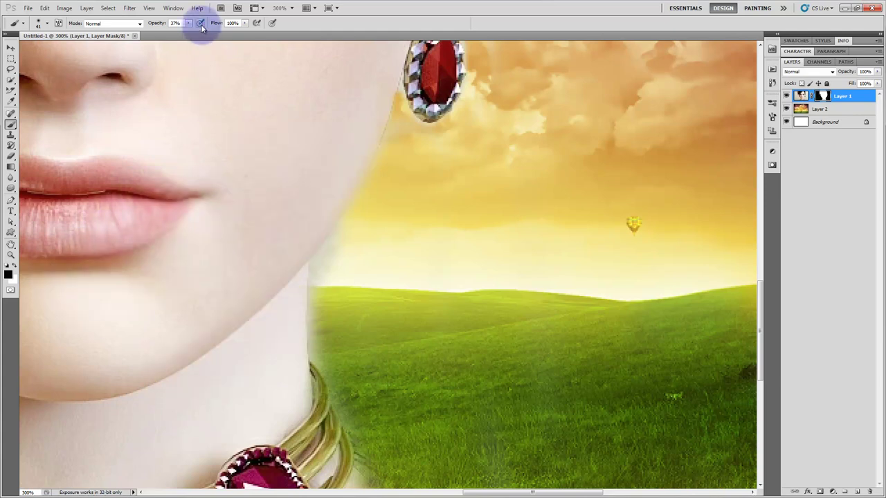
{"action": "left_click_drag", "start_coordinate": [215, 36], "coordinate": [224, 35]}
{"action": "mouse_move", "coordinate": [304, 186]}
{"action": "left_mouse_down"}
{"action": "mouse_move", "coordinate": [115, 190]}
{"action": "mouse_move", "coordinate": [363, 202]}
{"action": "mouse_move", "coordinate": [376, 243]}
{"action": "mouse_move", "coordinate": [345, 273]}
{"action": "mouse_move", "coordinate": [336, 303]}
{"action": "mouse_move", "coordinate": [74, 275]}
{"action": "mouse_move", "coordinate": [131, 172]}
{"action": "mouse_move", "coordinate": [397, 174]}
{"action": "mouse_move", "coordinate": [283, 226]}
{"action": "left_mouse_up"}
{"action": "key", "text": "ctrl+z"}
- Load Layer 1's mask as a selection around the woman, and clear that selection
{"action": "key", "text": "z"}
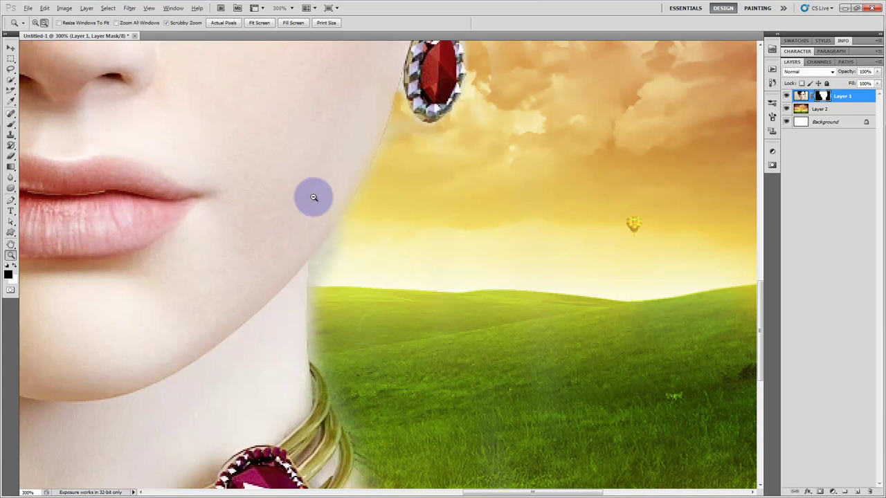
{"action": "left_click", "coordinate": [312, 196], "text": "alt"}
{"action": "left_click", "coordinate": [414, 198], "text": "alt"}
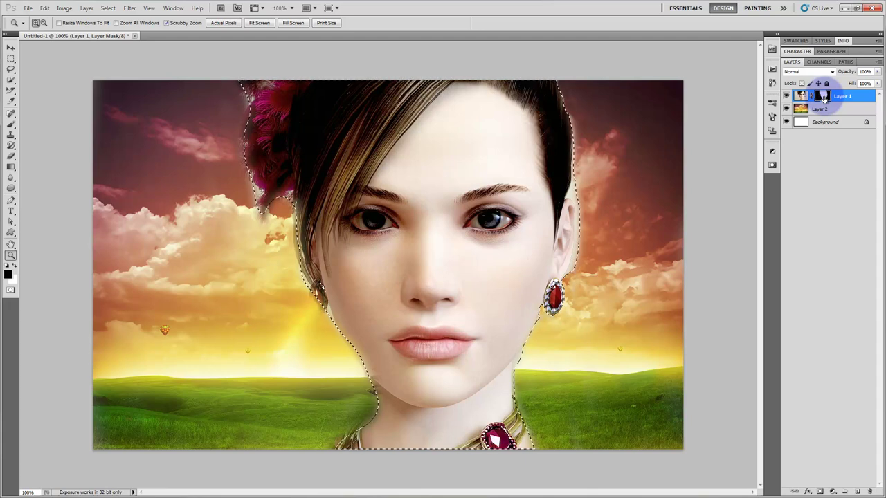
{"action": "left_click", "coordinate": [11, 58]}
{"action": "left_click_drag", "start_coordinate": [524, 166], "coordinate": [483, 179]}
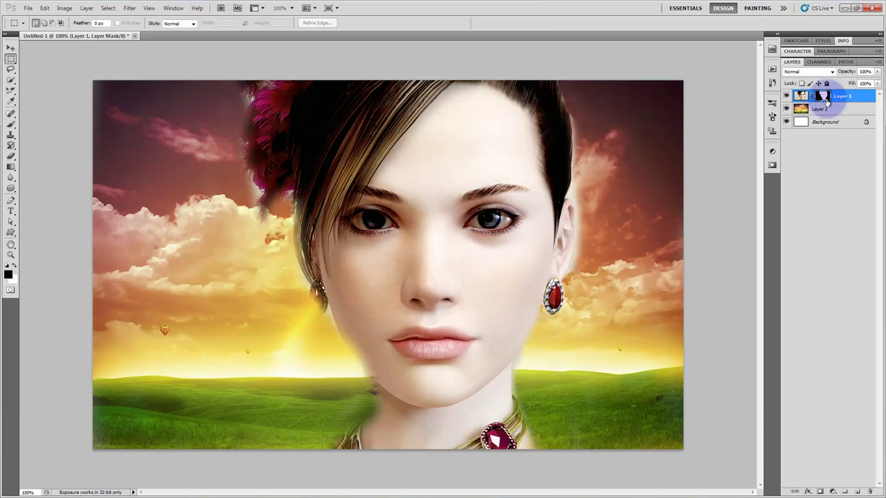
- Select the entire canvas while Layer 1's mask is the active target
{"action": "key", "text": "ctrl+a"}
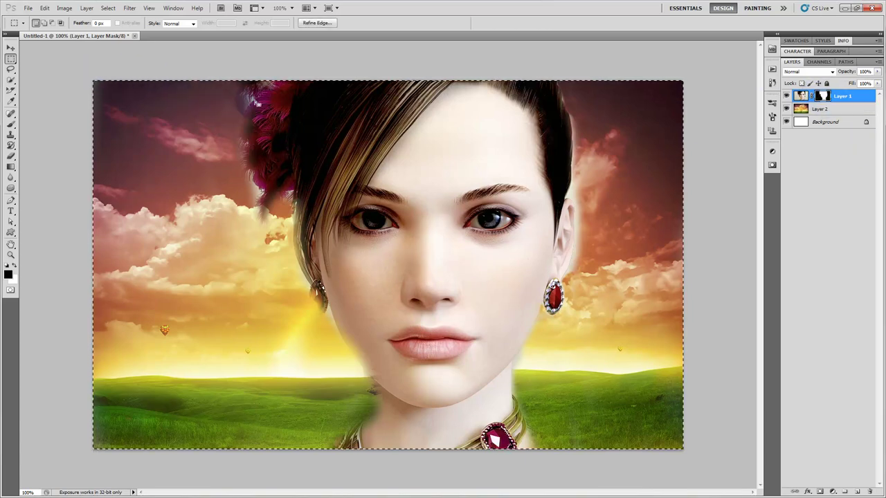
{"action": "left_click", "coordinate": [824, 97]}
{"action": "left_click", "coordinate": [559, 266]}
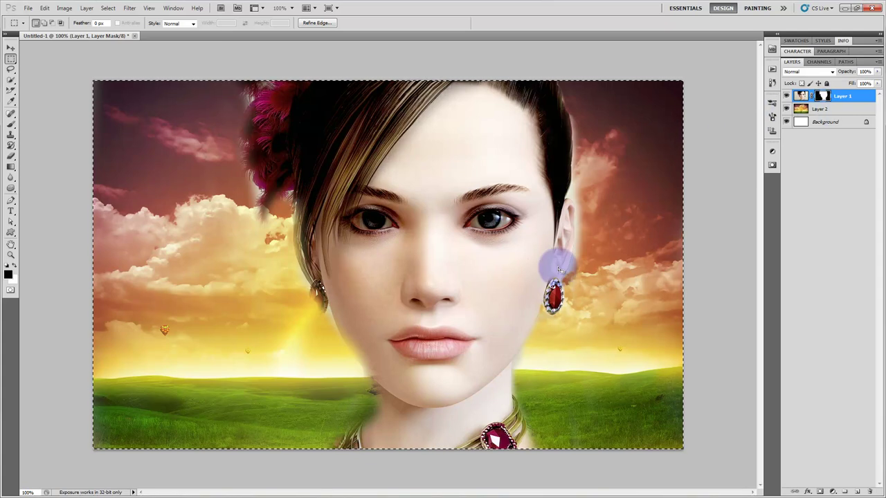
- Copy the black-and-white contents of Layer 1's mask and paste them as a new layer above Layer 1
{"action": "key", "text": "ctrl+c"}
{"action": "key", "text": "ctrl+v"}
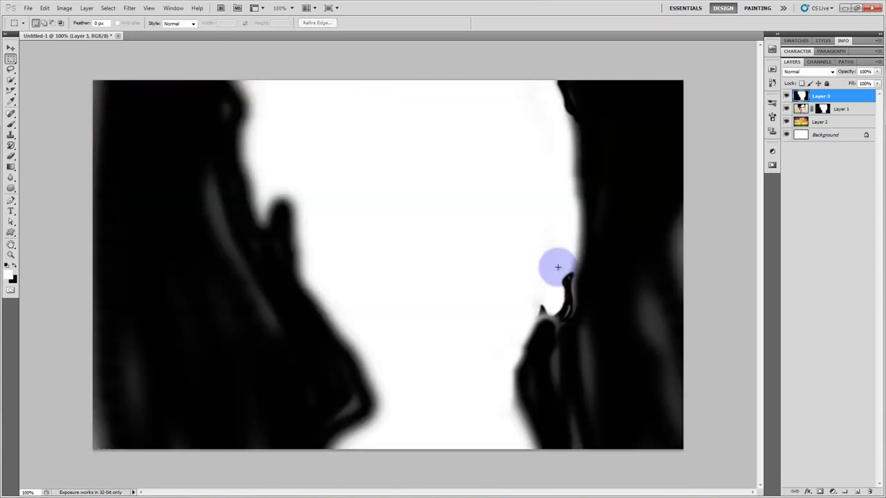
{"action": "key", "text": "z"}
{"action": "left_click", "coordinate": [521, 252]}
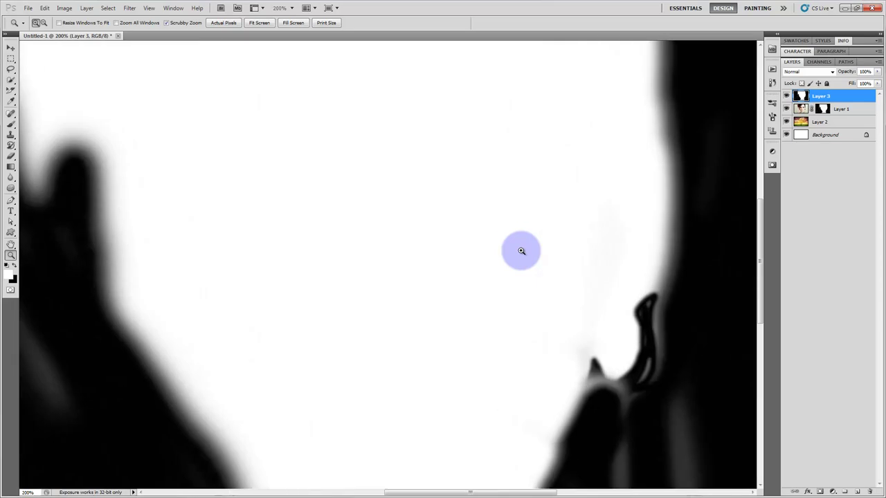
{"action": "left_click", "coordinate": [495, 234], "text": "alt"}
- Paint soft black strokes at 33% opacity with a size 153 brush over the upper right part of the pasted layer's white shape
{"action": "left_click", "coordinate": [12, 126]}
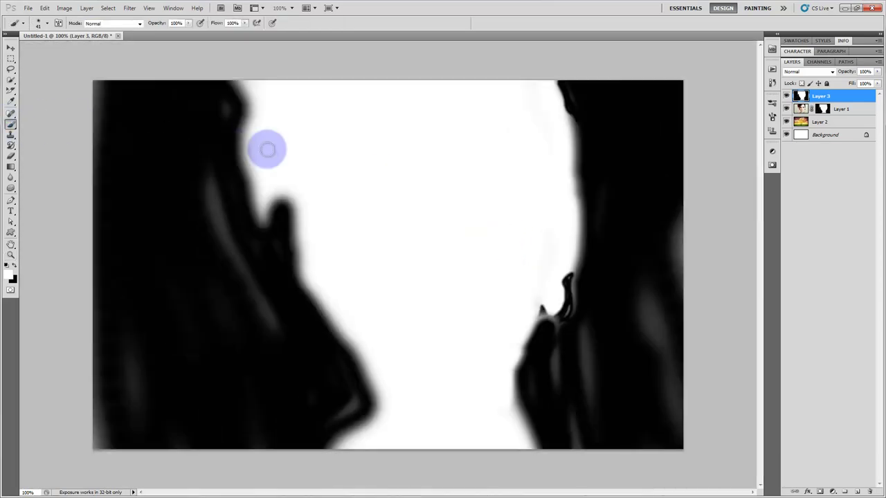
{"action": "key", "text": "x"}
{"action": "left_click_drag", "start_coordinate": [224, 34], "coordinate": [229, 37]}
{"action": "left_click", "coordinate": [188, 23]}
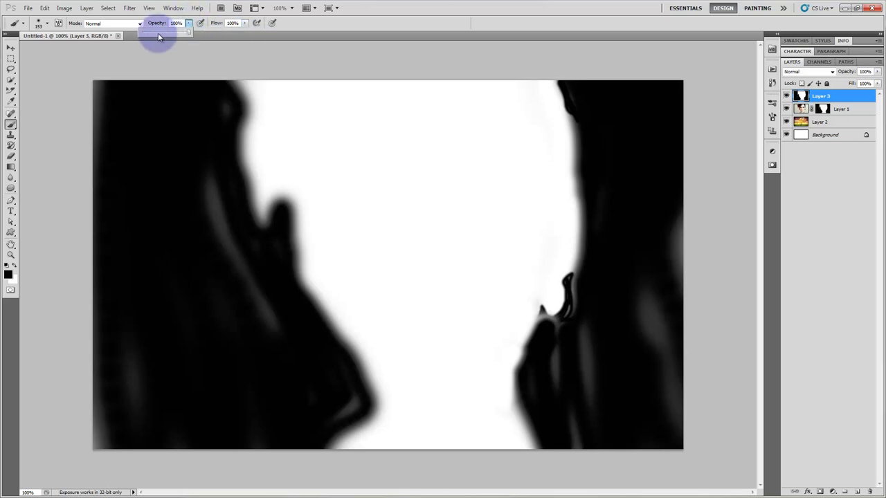
{"action": "left_click", "coordinate": [314, 94]}
{"action": "mouse_move", "coordinate": [559, 162]}
{"action": "left_mouse_down"}
{"action": "mouse_move", "coordinate": [446, 159]}
{"action": "mouse_move", "coordinate": [584, 180]}
{"action": "mouse_move", "coordinate": [472, 218]}
{"action": "mouse_move", "coordinate": [554, 237]}
{"action": "mouse_move", "coordinate": [586, 166]}
{"action": "mouse_move", "coordinate": [573, 275]}
{"action": "mouse_move", "coordinate": [572, 160]}
{"action": "mouse_move", "coordinate": [582, 176]}
{"action": "mouse_move", "coordinate": [572, 294]}
{"action": "mouse_move", "coordinate": [583, 209]}
{"action": "mouse_move", "coordinate": [576, 165]}
{"action": "mouse_move", "coordinate": [532, 276]}
{"action": "mouse_move", "coordinate": [530, 176]}
{"action": "mouse_move", "coordinate": [563, 204]}
{"action": "mouse_move", "coordinate": [578, 245]}
{"action": "mouse_move", "coordinate": [535, 196]}
{"action": "mouse_move", "coordinate": [508, 215]}
{"action": "left_mouse_up"}
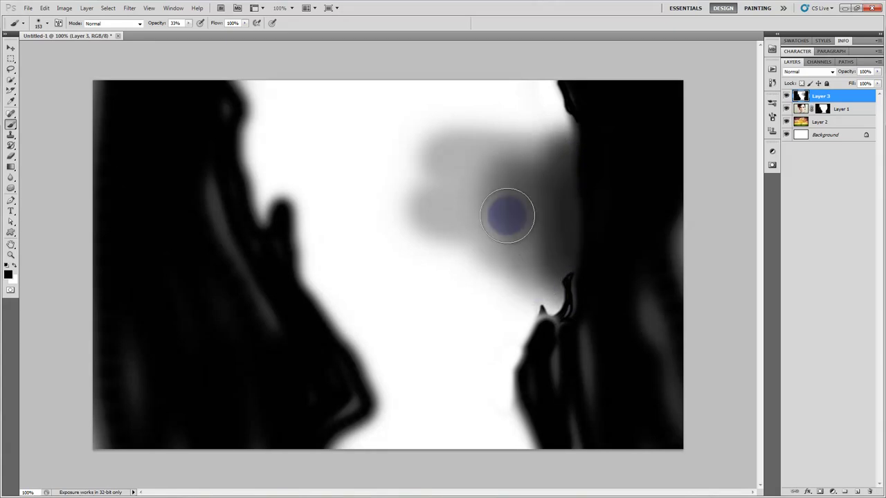
- Hide Layer 3 and turn its painted mask image into a selection on Layer 1 by way of Quick Mask mode
{"action": "key", "text": "m"}
{"action": "left_click_drag", "start_coordinate": [343, 241], "coordinate": [727, 463]}
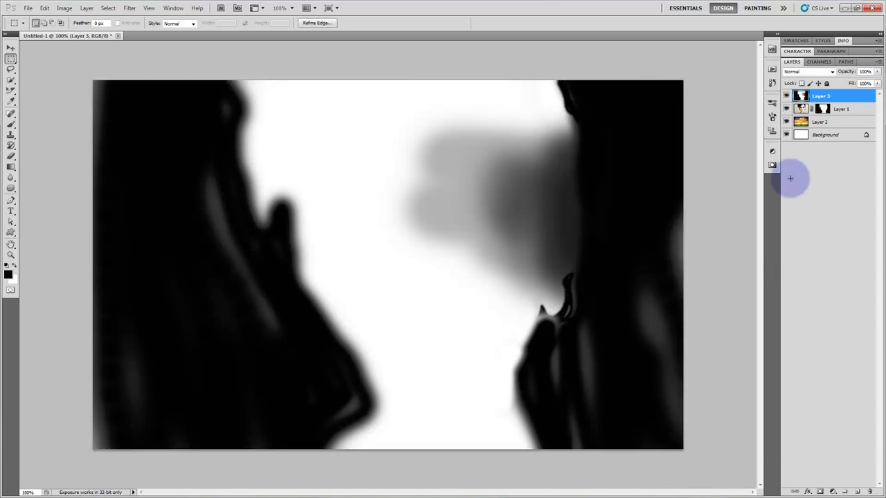
{"action": "left_click", "coordinate": [786, 96]}
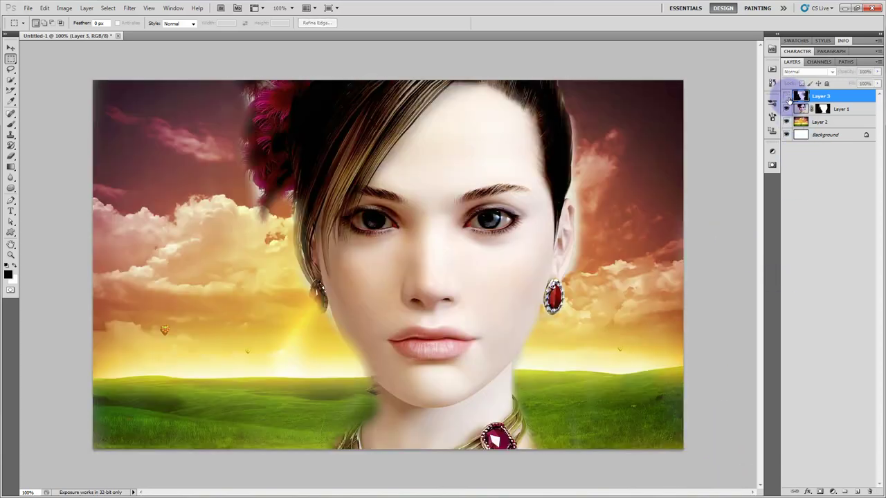
{"action": "left_click", "coordinate": [849, 115]}
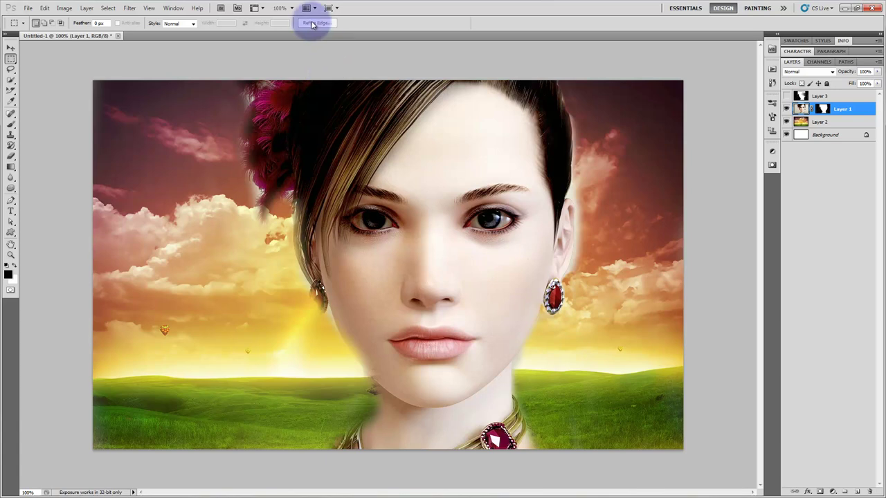
{"action": "left_click", "coordinate": [10, 291]}
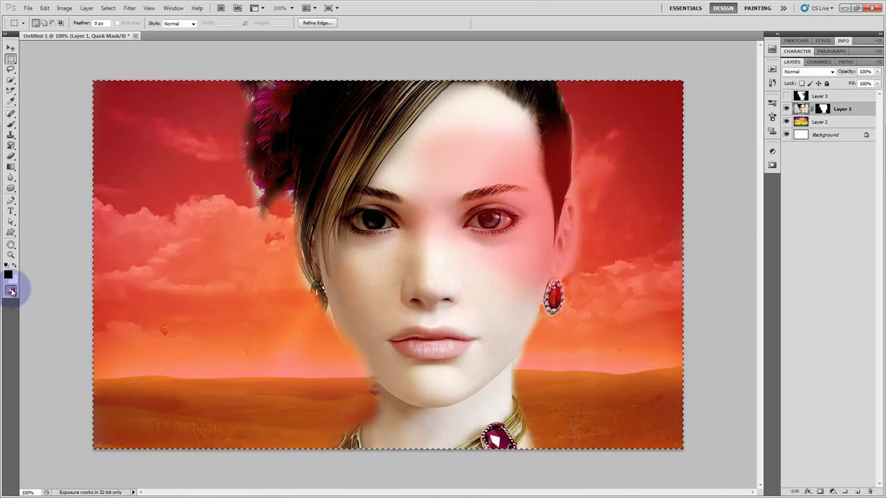
{"action": "left_click", "coordinate": [11, 292]}
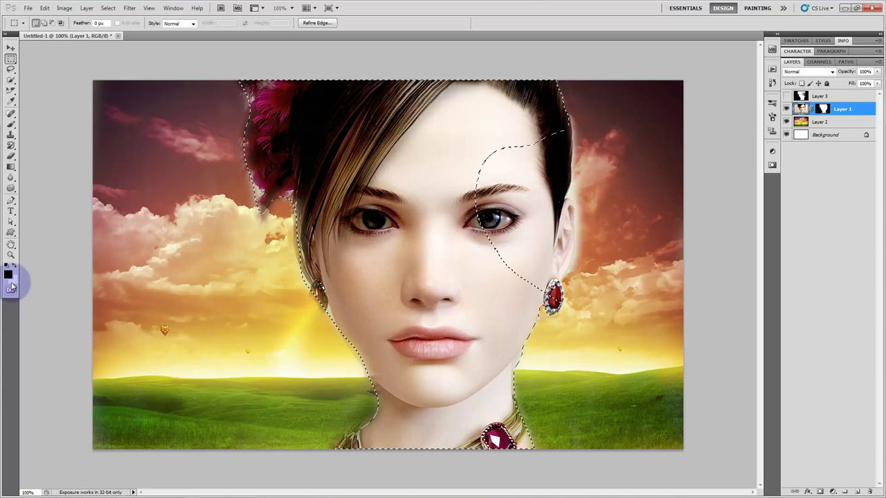
- Apply the selection to Layer 1 as its mask using Refine Edge with the output set to Layer Mask
{"action": "left_click", "coordinate": [318, 23]}
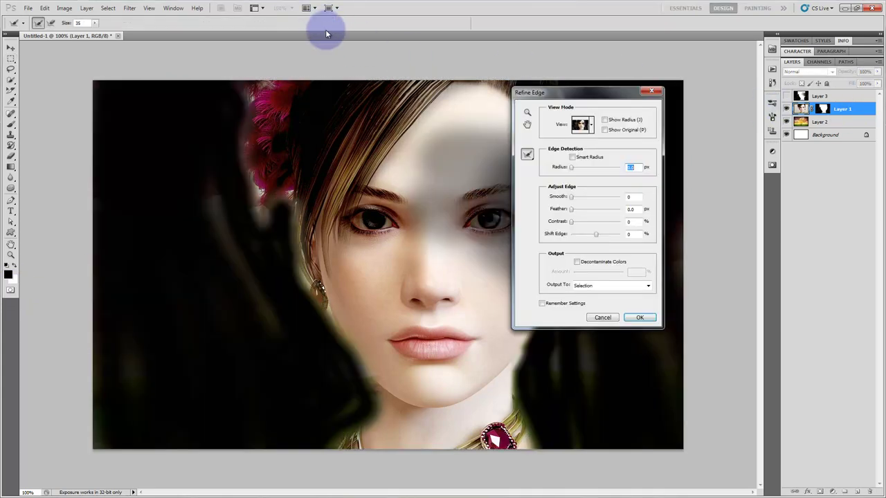
{"action": "left_click", "coordinate": [613, 286]}
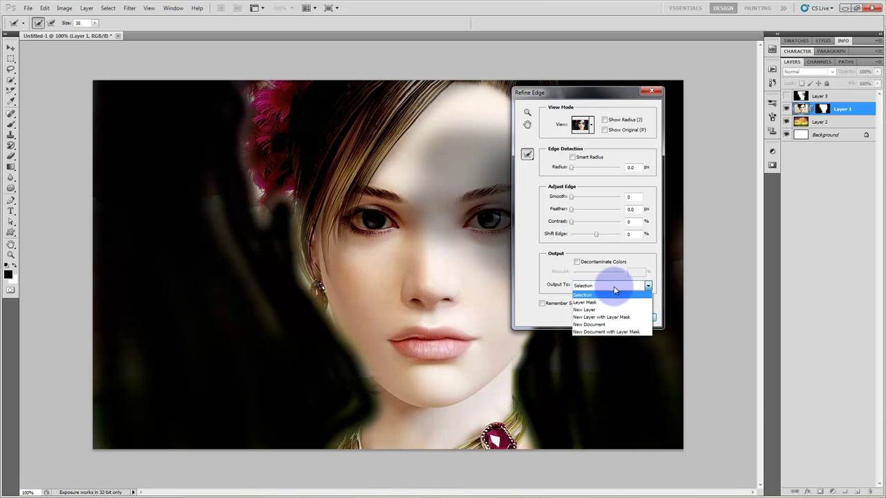
{"action": "left_click", "coordinate": [586, 303]}
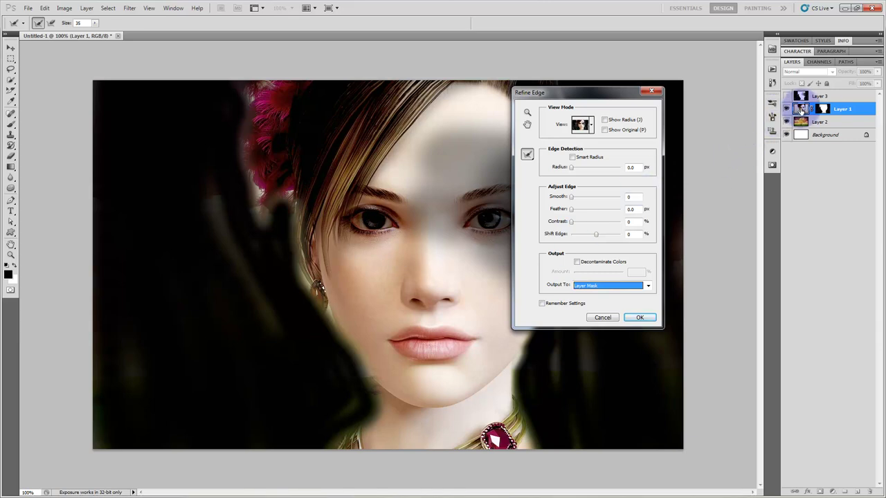
{"action": "left_click", "coordinate": [640, 318]}
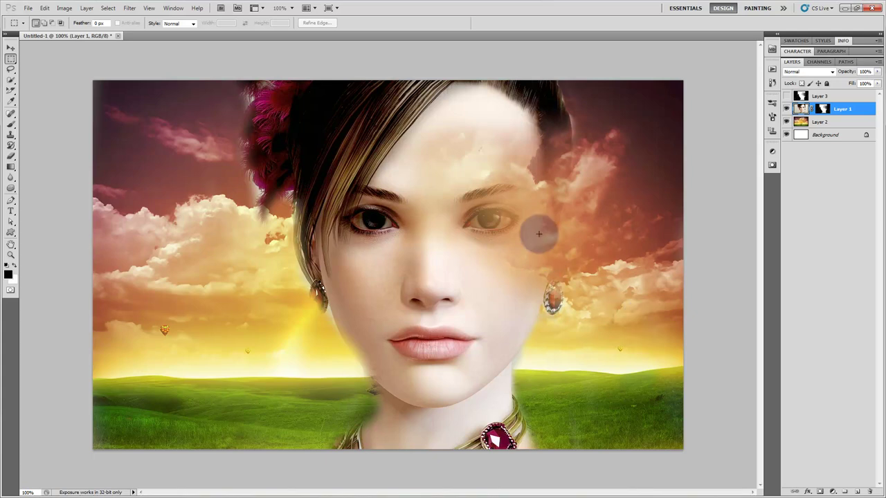
{"action": "left_click", "coordinate": [514, 151]}
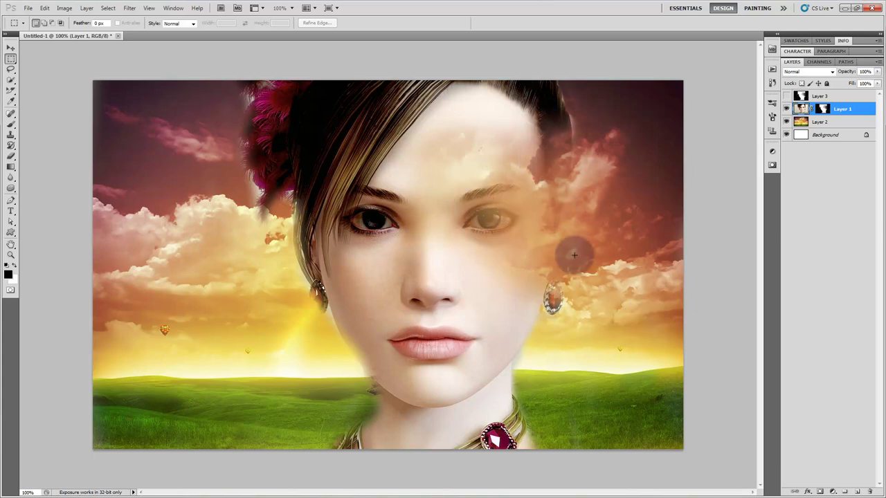